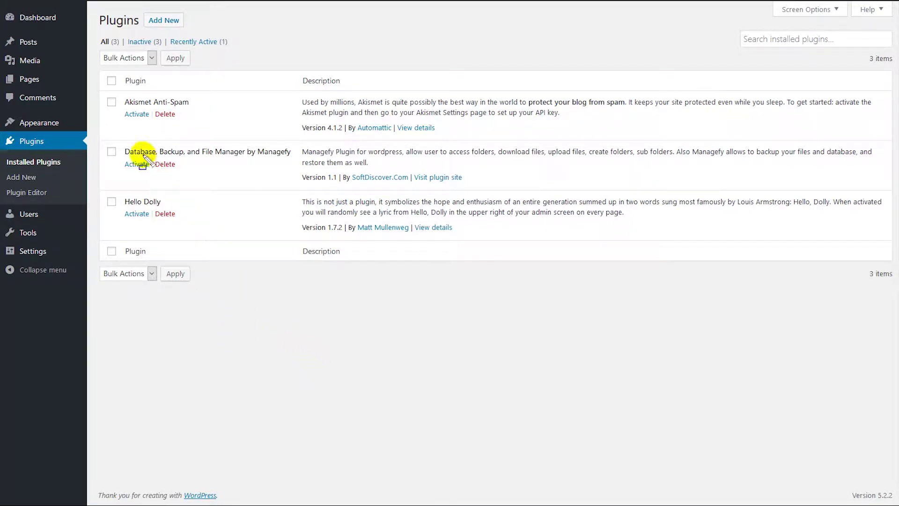
# Activate the Database, Backup, and File Manager by Managefy plugin from the Plugins list
pyautogui.moveTo(100, 133)
pyautogui.mouseDown()
pyautogui.moveTo(593, 188)
pyautogui.moveTo(878, 189)
pyautogui.mouseUp()
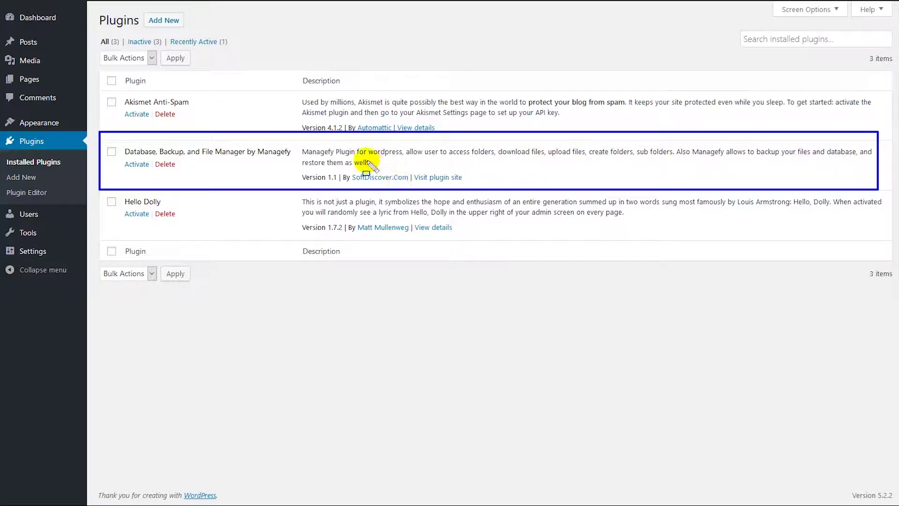
pyautogui.press('Escape')
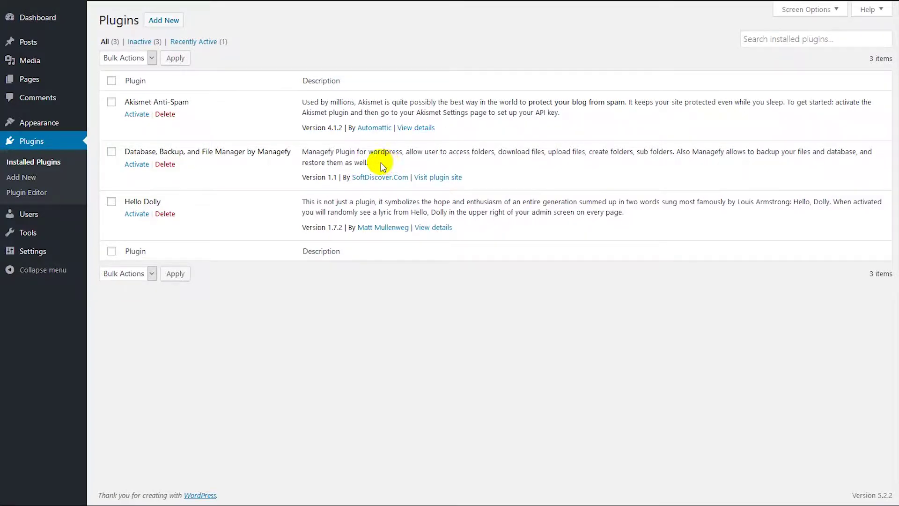
pyautogui.click(135, 164)
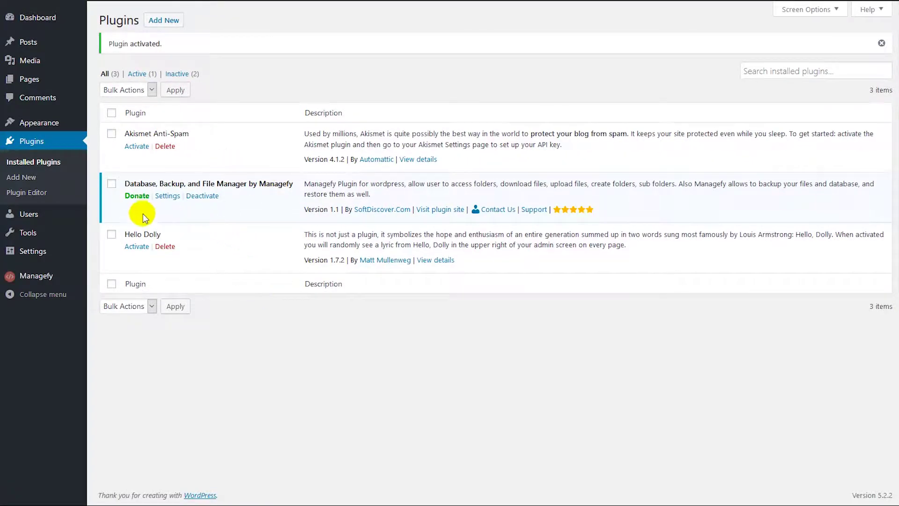
# Show the Managefy submenu in the admin sidebar and go to File Manager
pyautogui.moveTo(47, 277)
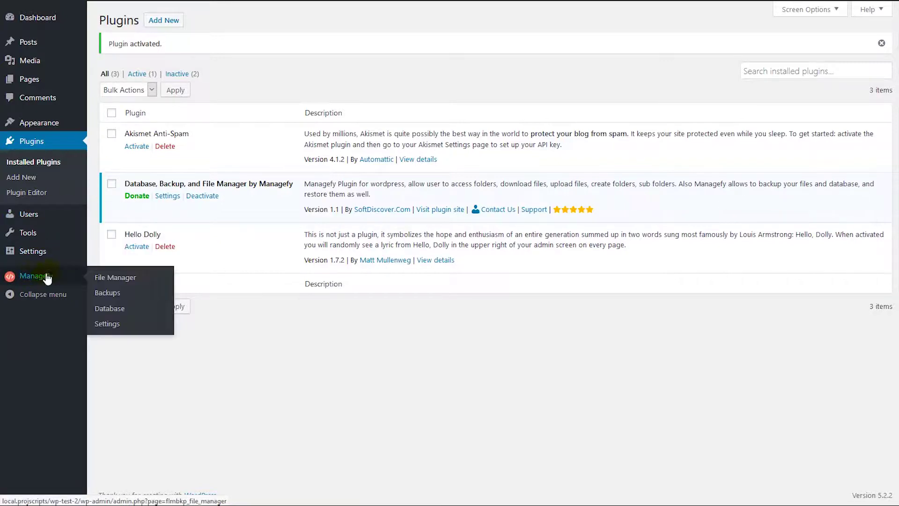
pyautogui.click(117, 286)
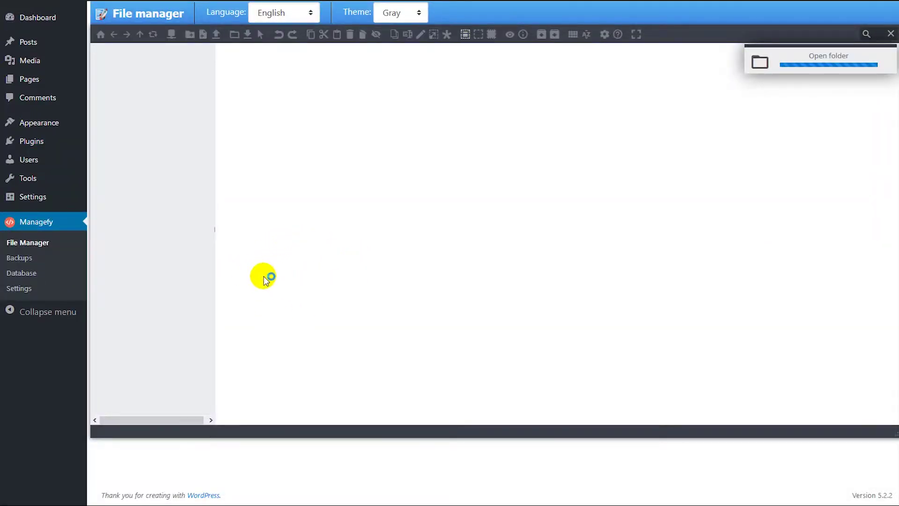
# Load the wp-test-2 file listing, selecting all rows and clearing the selection twice
pyautogui.click(154, 272)
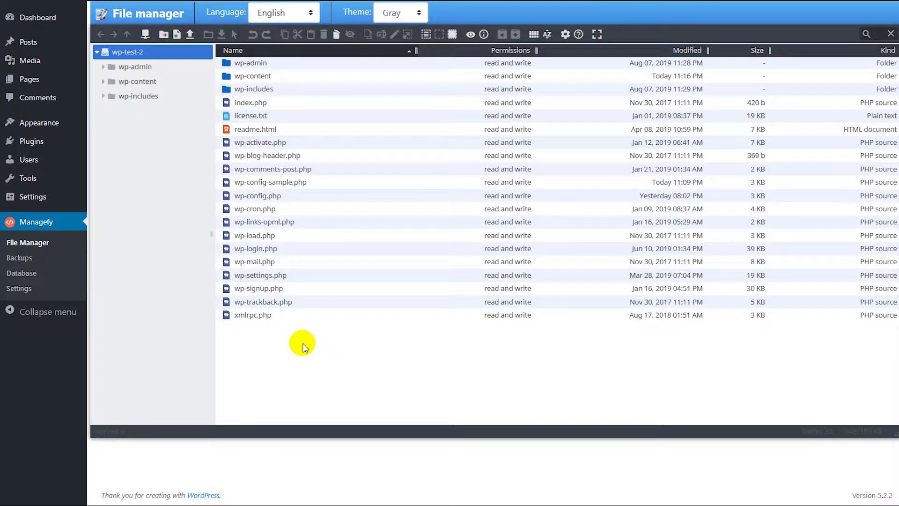
pyautogui.moveTo(302, 342); pyautogui.dragTo(246, 66)
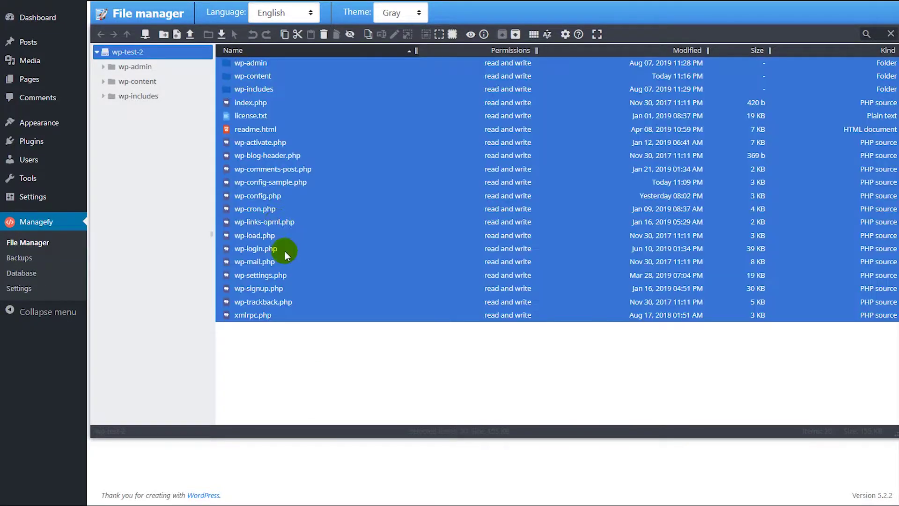
pyautogui.click(281, 345)
pyautogui.moveTo(305, 345); pyautogui.dragTo(249, 60)
pyautogui.click(311, 347)
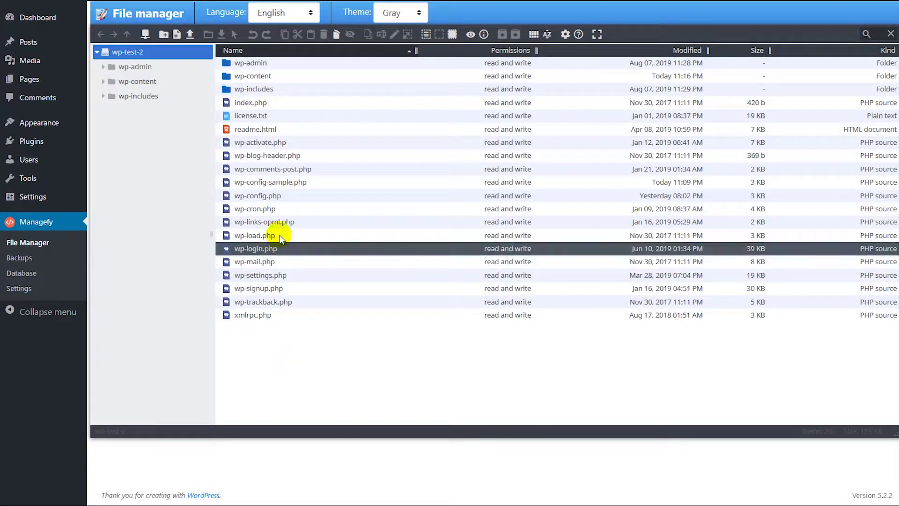
# Select wp-config-sample.php and bring up its action menu
pyautogui.click(272, 185)
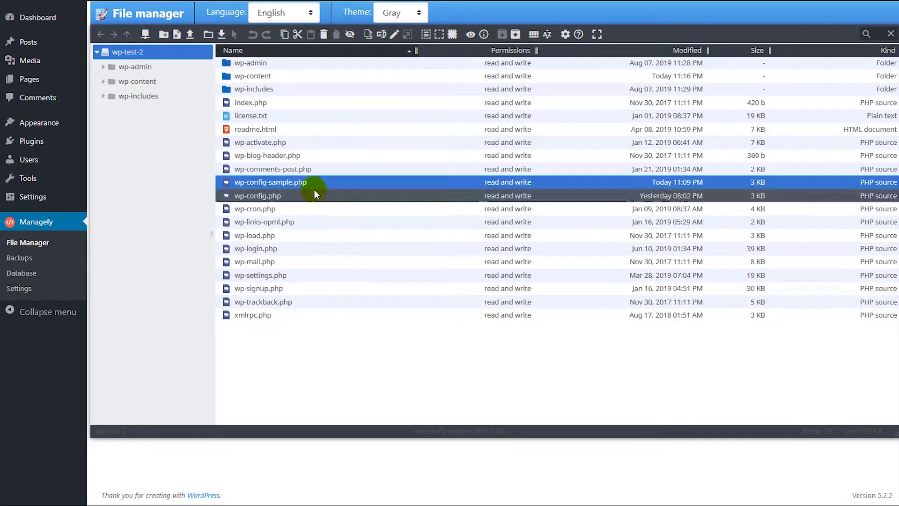
pyautogui.click(282, 181)
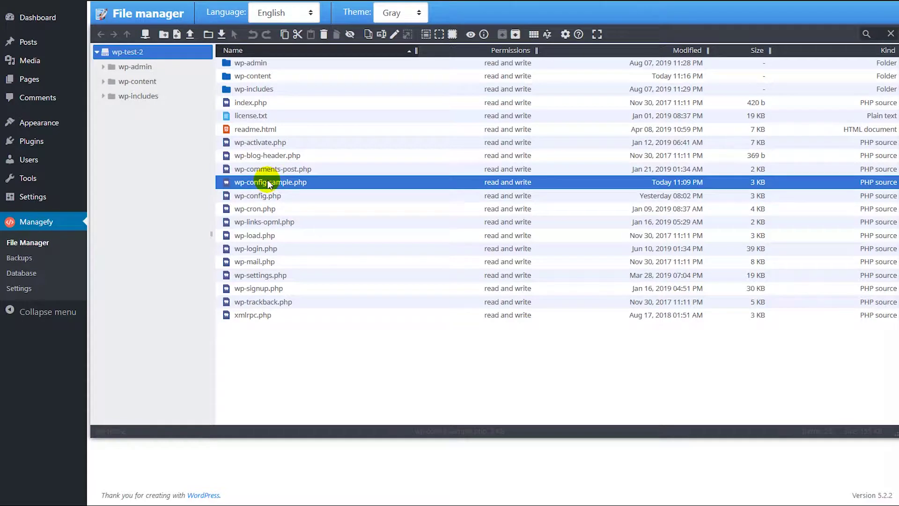
pyautogui.rightClick(270, 183)
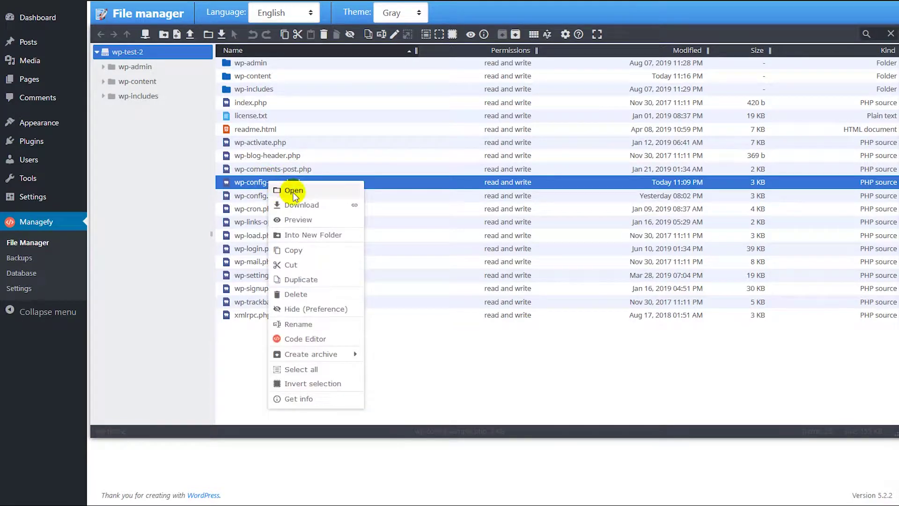
# In the Code Editor, delete the note at the end of line 18 of wp-config-sample.php and save
pyautogui.click(304, 340)
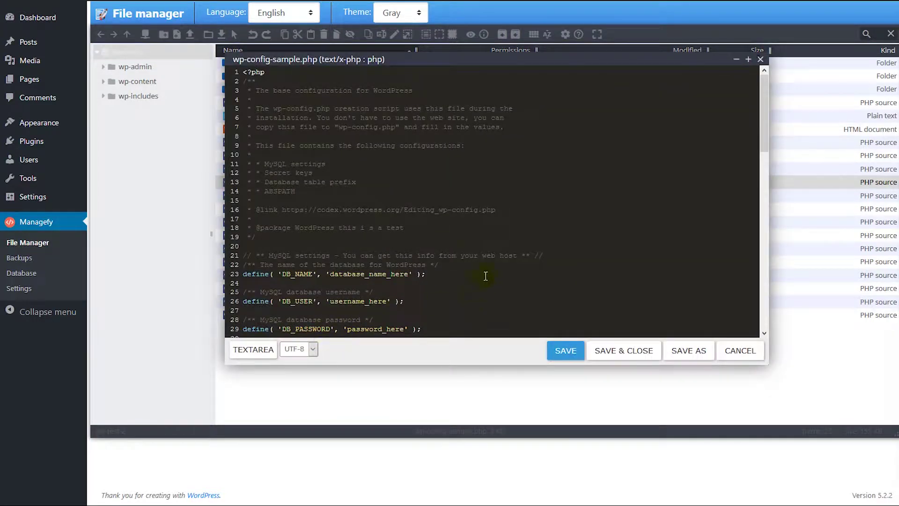
pyautogui.click(432, 214)
pyautogui.scroll(-9, 434, 215)
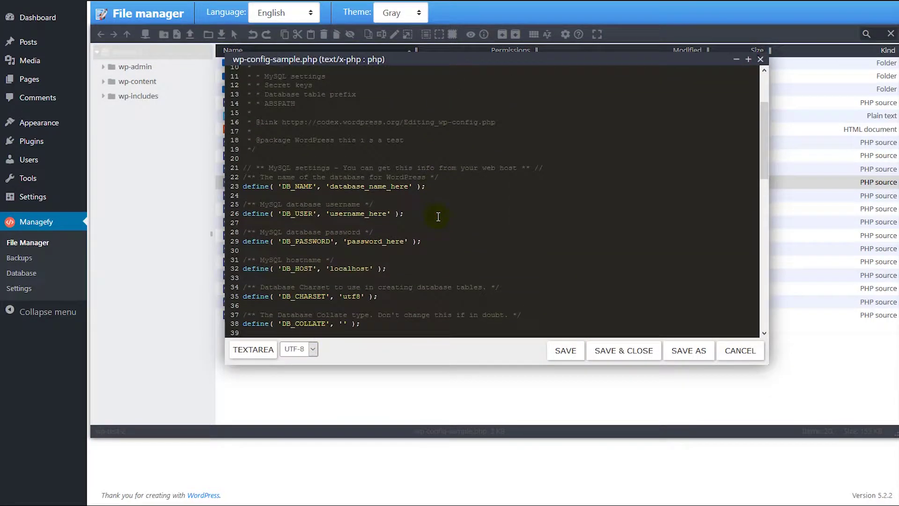
pyautogui.scroll(-4, 440, 218)
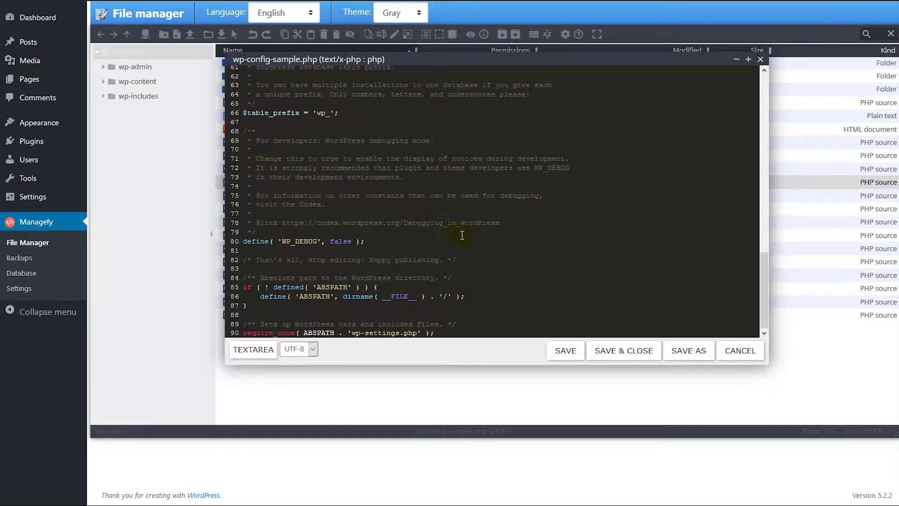
pyautogui.scroll(4, 460, 235)
pyautogui.scroll(-4, 462, 237)
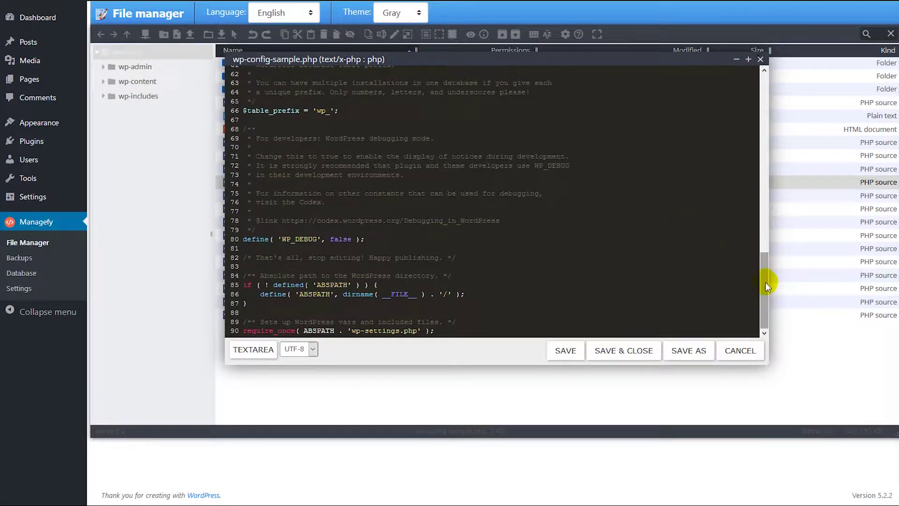
pyautogui.moveTo(765, 282); pyautogui.dragTo(751, 107)
pyautogui.moveTo(422, 228); pyautogui.dragTo(340, 226)
pyautogui.press('BackSpace')
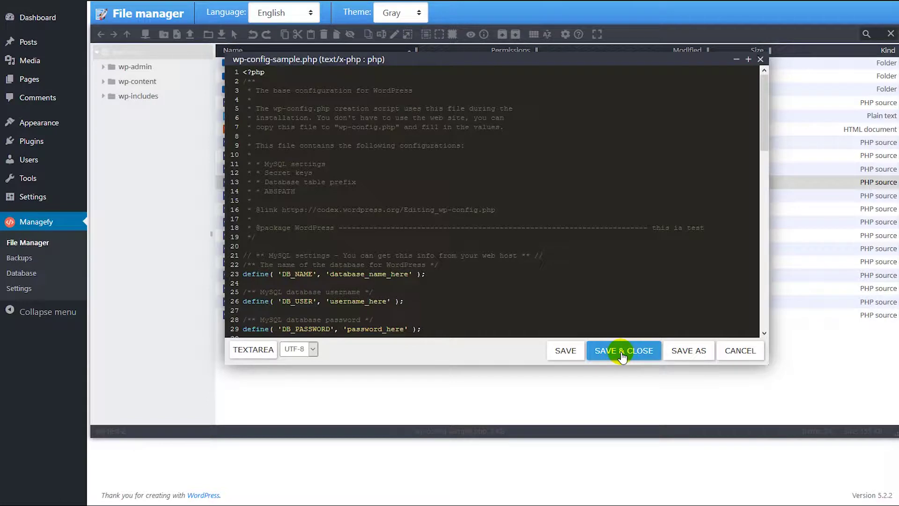
pyautogui.click(622, 353)
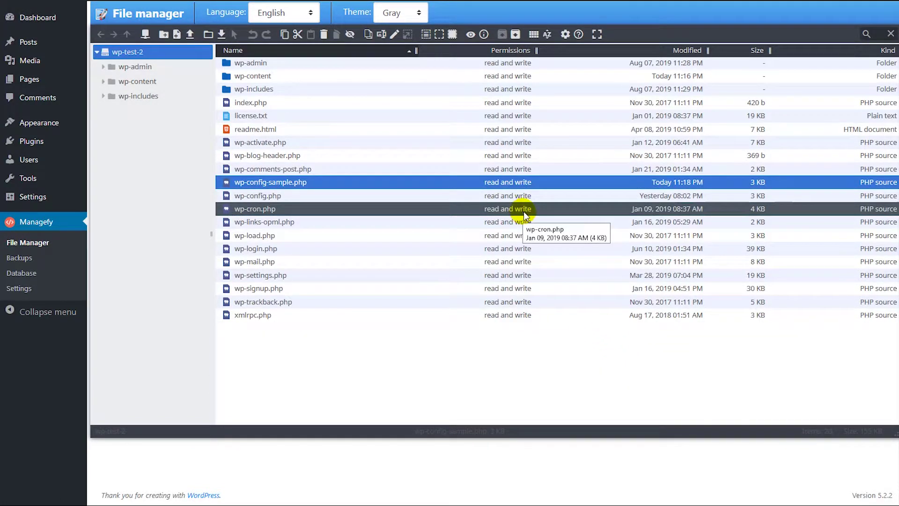
pyautogui.rightClick(282, 183)
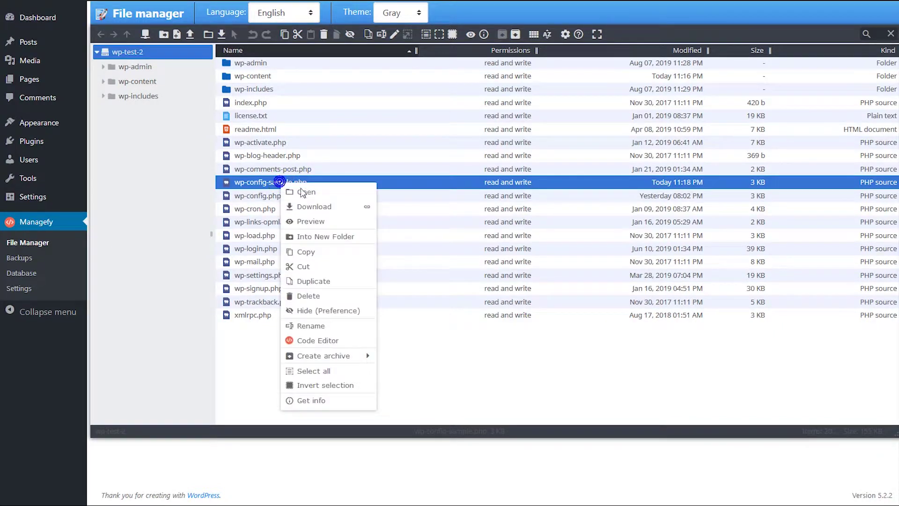
pyautogui.click(323, 341)
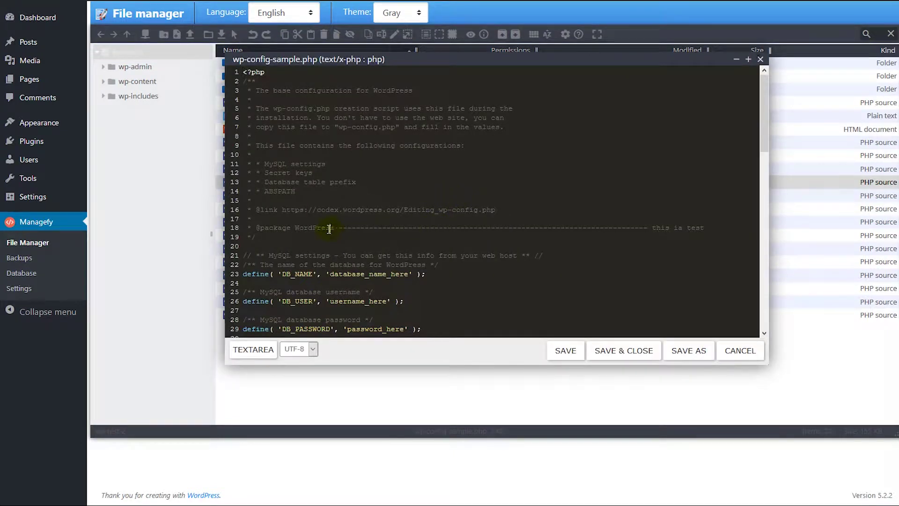
pyautogui.moveTo(329, 229); pyautogui.dragTo(717, 229)
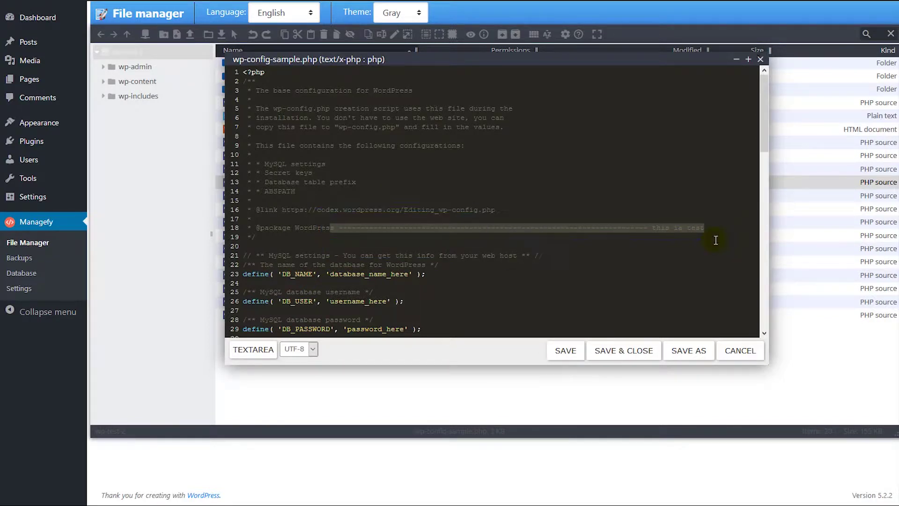
pyautogui.click(761, 59)
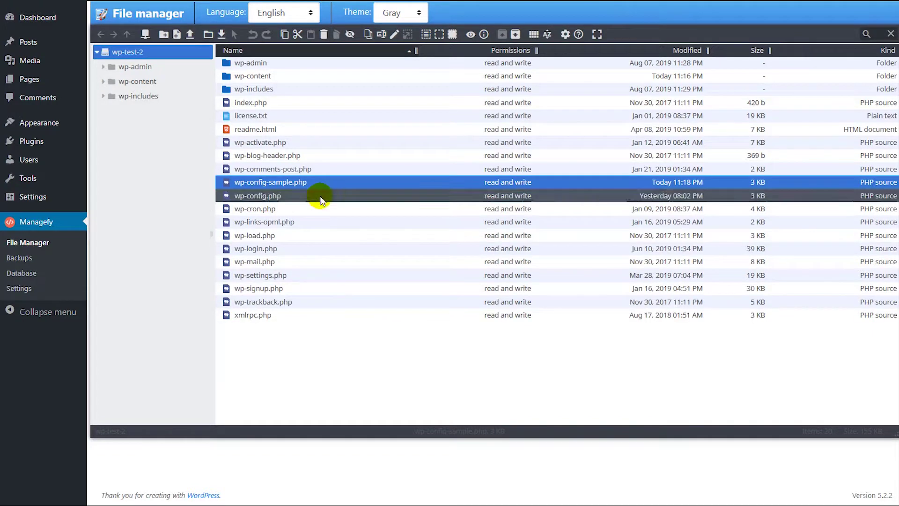
# Navigate into the wp-content/uploads/2019/08 folder
pyautogui.click(295, 365)
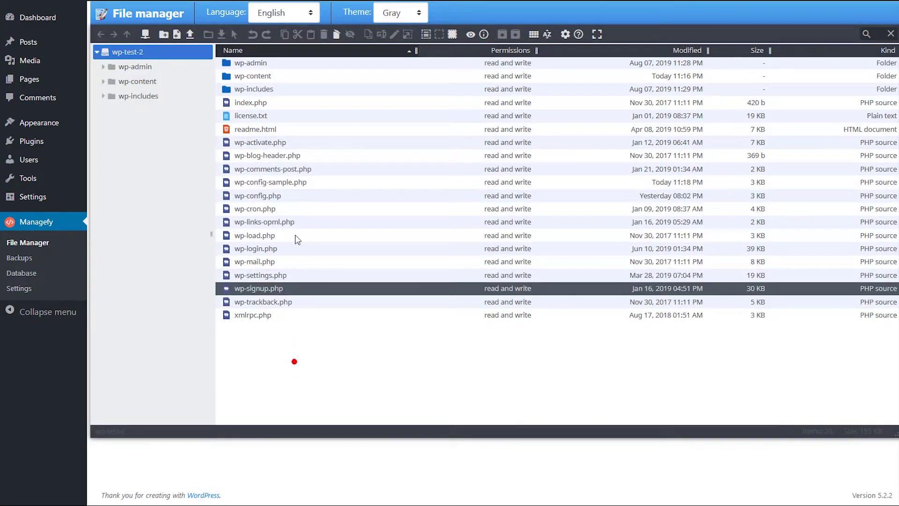
pyautogui.click(261, 79)
pyautogui.doubleClick(258, 79)
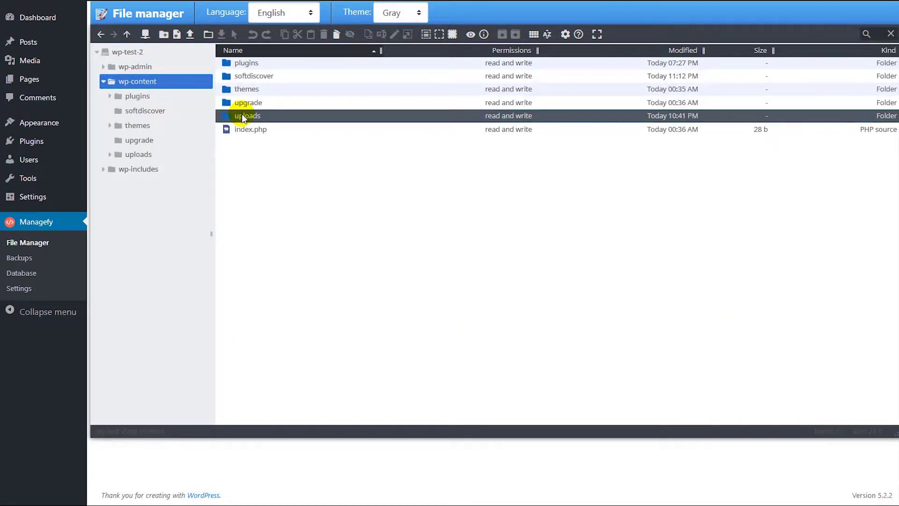
pyautogui.doubleClick(242, 116)
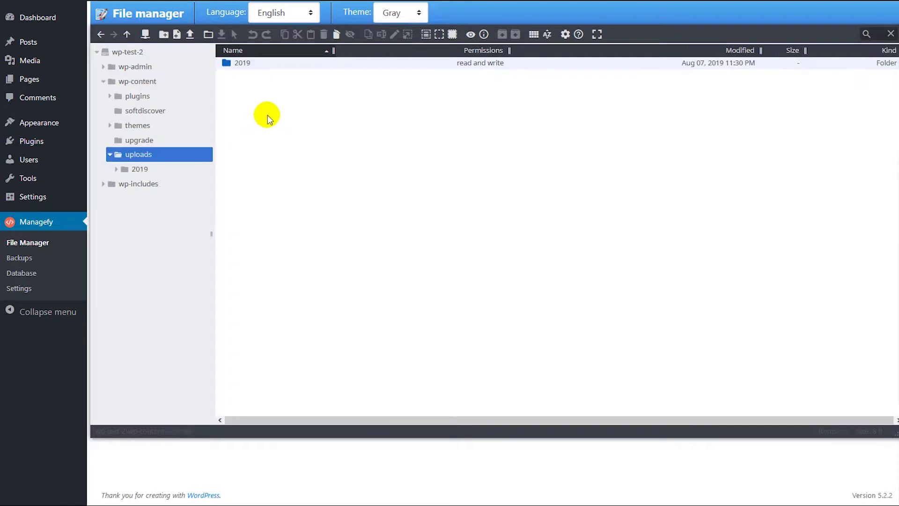
pyautogui.doubleClick(248, 63)
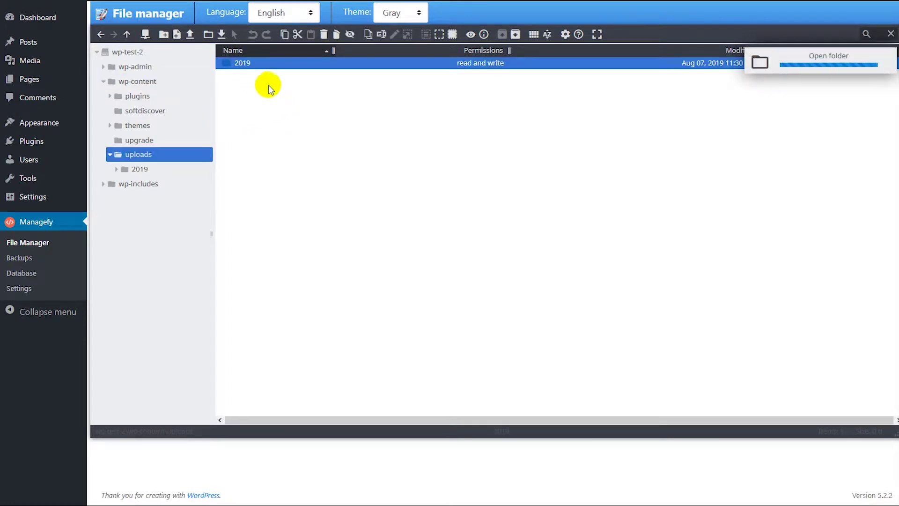
pyautogui.doubleClick(241, 64)
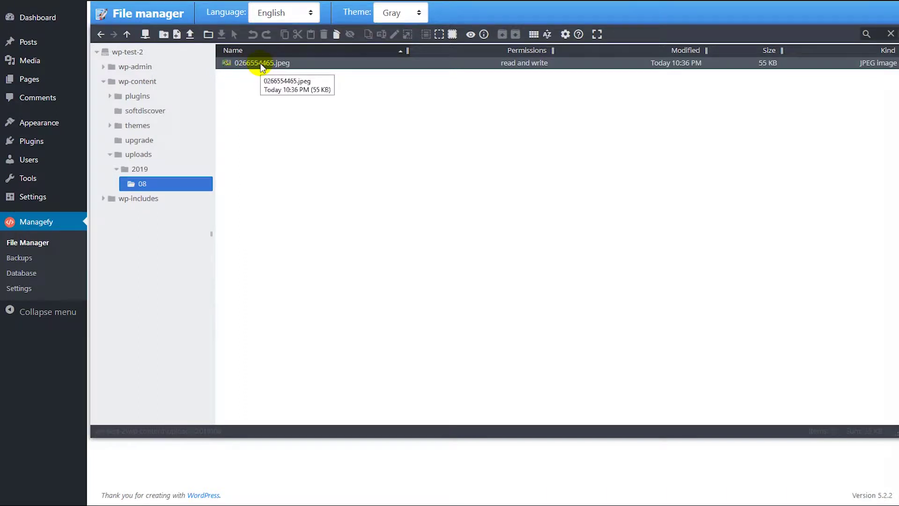
# Preview the bird image 0266554465.jpeg, then close the preview
pyautogui.click(277, 140)
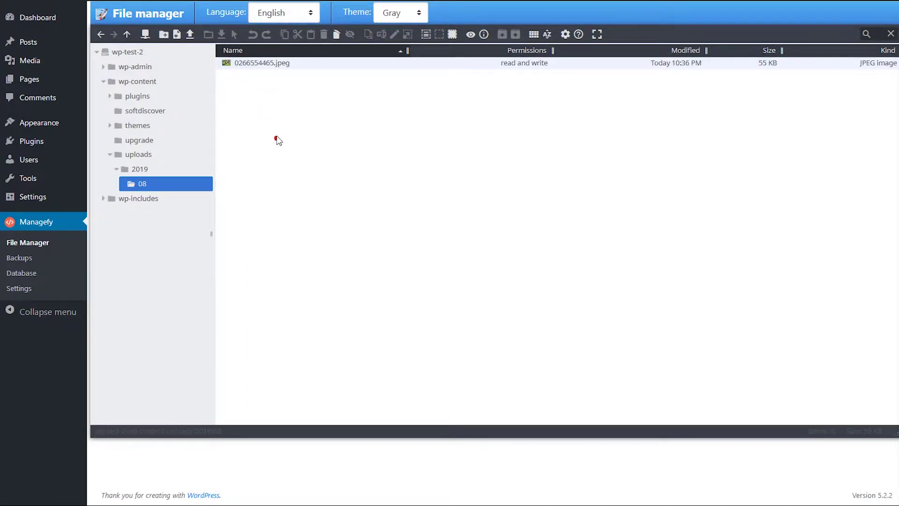
pyautogui.rightClick(258, 64)
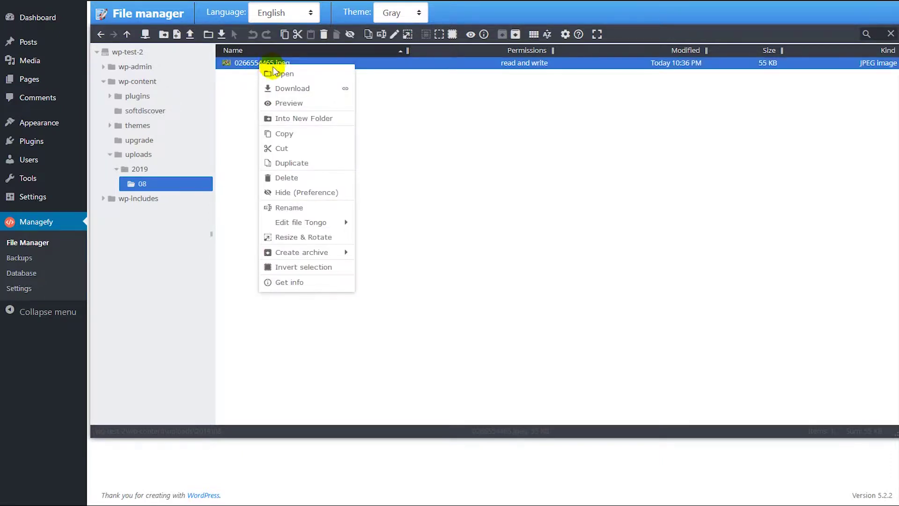
pyautogui.click(292, 104)
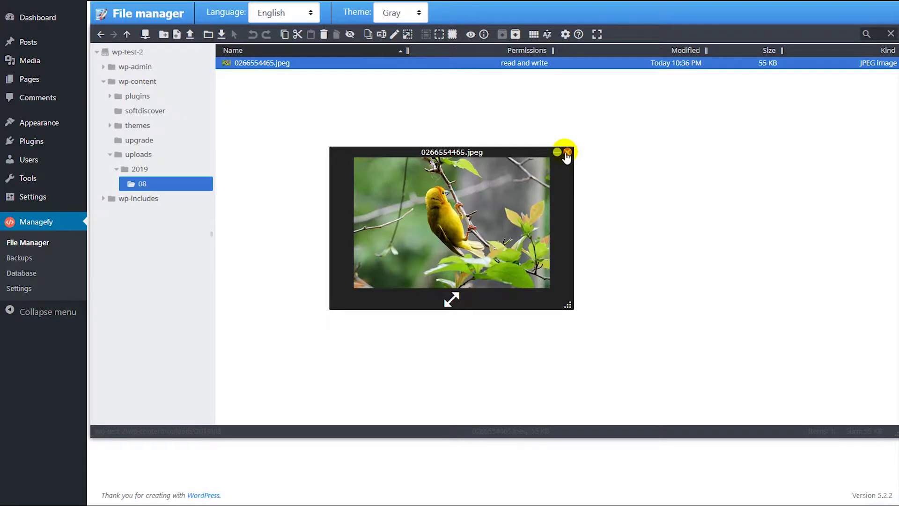
pyautogui.click(568, 152)
pyautogui.click(339, 147)
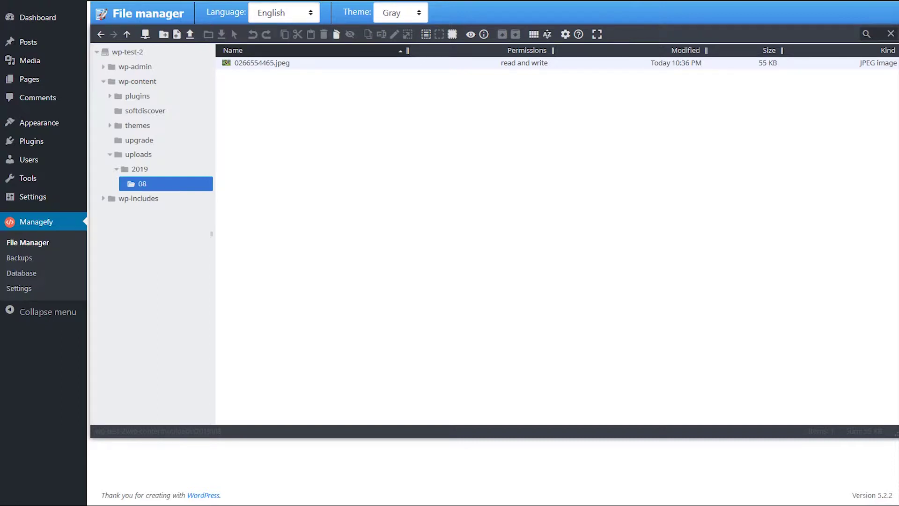
pyautogui.moveTo(889, 169); pyautogui.dragTo(343, 189)
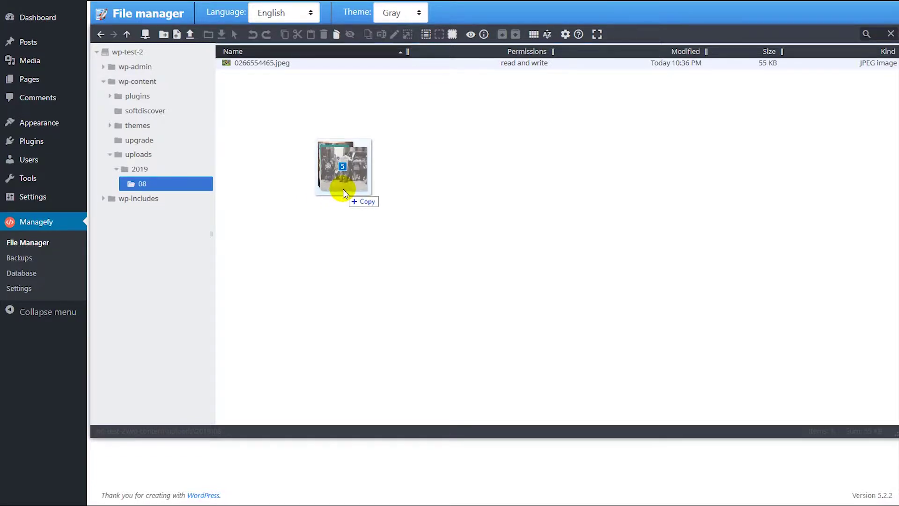
# Drop five JPG photos, including christiann-koepke-Xersif10JCk-unsplash.jpg, into the 08 folder
pyautogui.moveTo(343, 189)
pyautogui.mouseDown()
pyautogui.moveTo(310, 187)
pyautogui.moveTo(329, 183)
pyautogui.mouseUp()
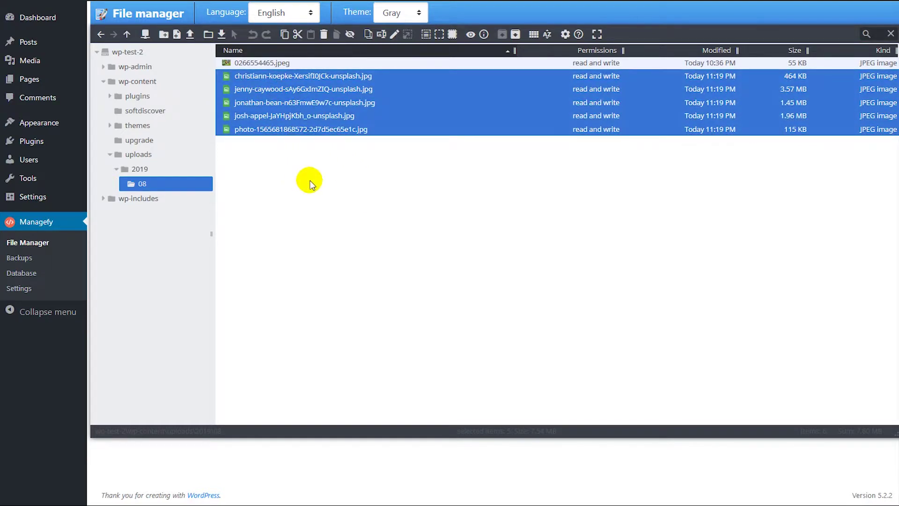
pyautogui.click(311, 181)
pyautogui.click(332, 158)
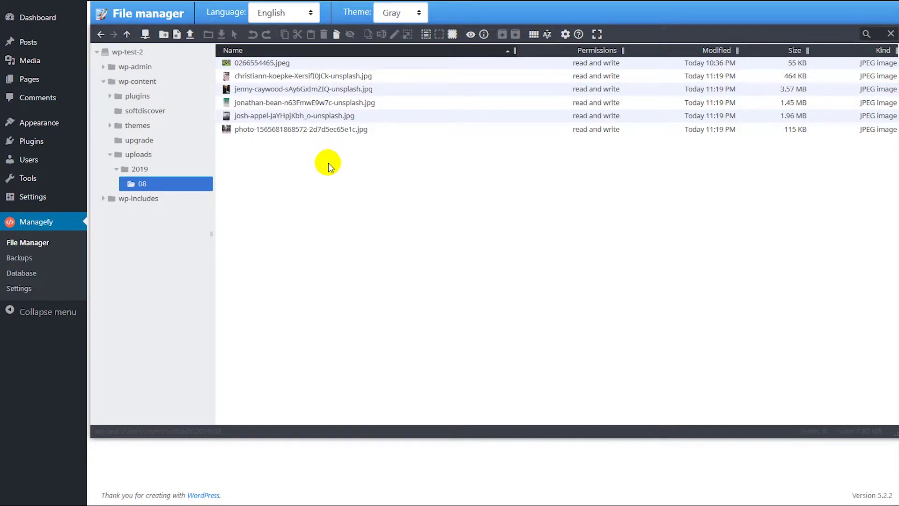
pyautogui.rightClick(268, 109)
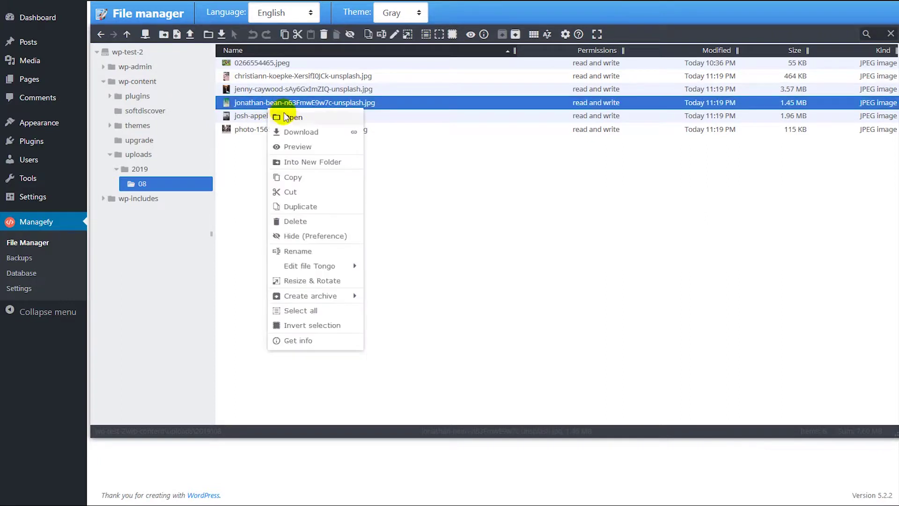
pyautogui.click(297, 147)
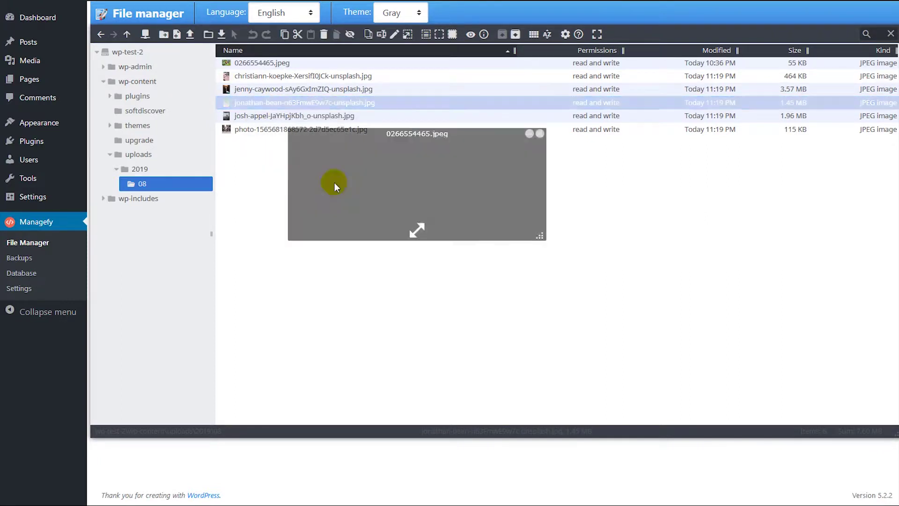
pyautogui.click(475, 298)
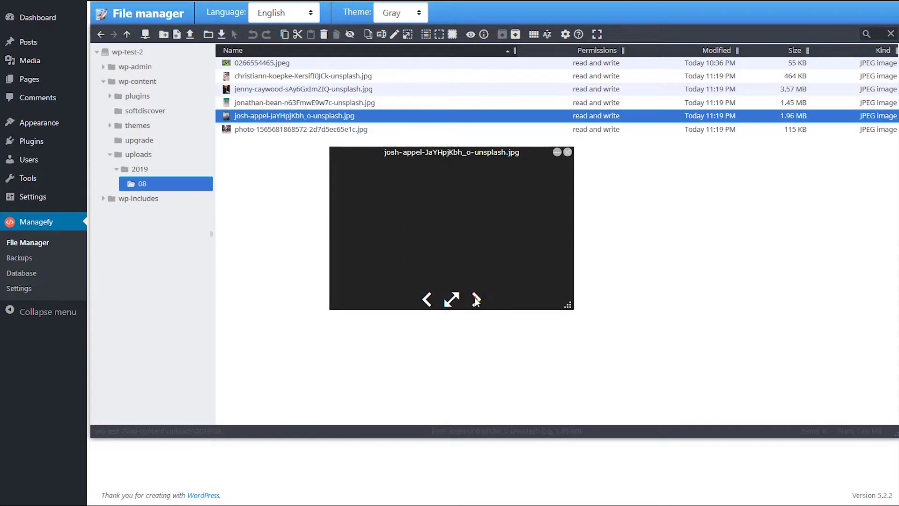
pyautogui.click(476, 299)
pyautogui.click(427, 299)
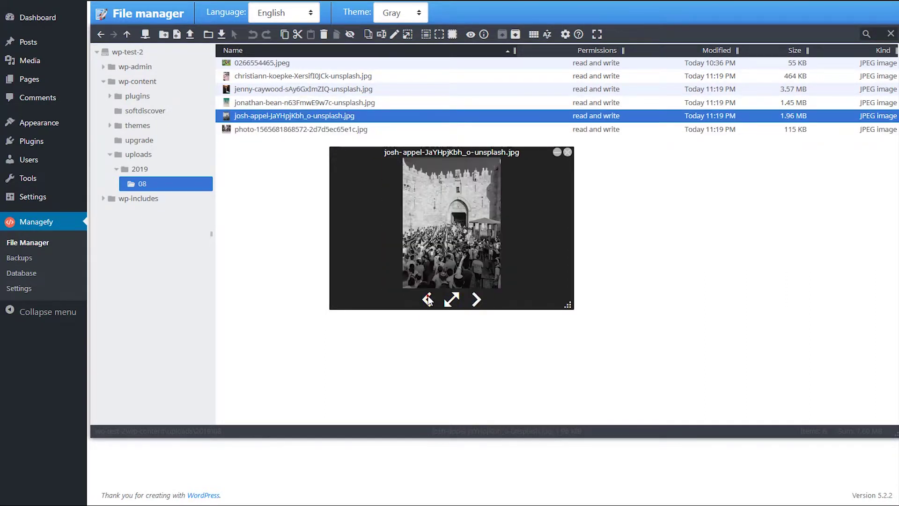
pyautogui.click(427, 300)
pyautogui.click(427, 300)
pyautogui.click(427, 300)
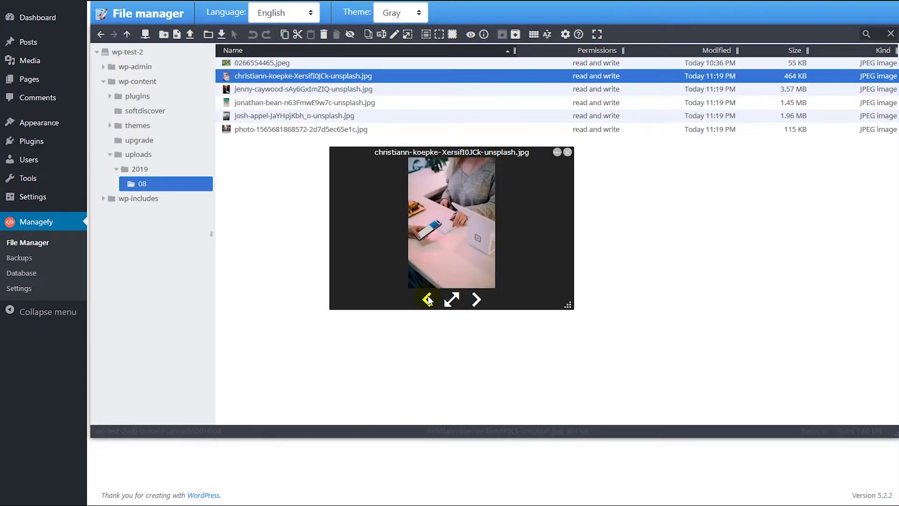
pyautogui.click(427, 300)
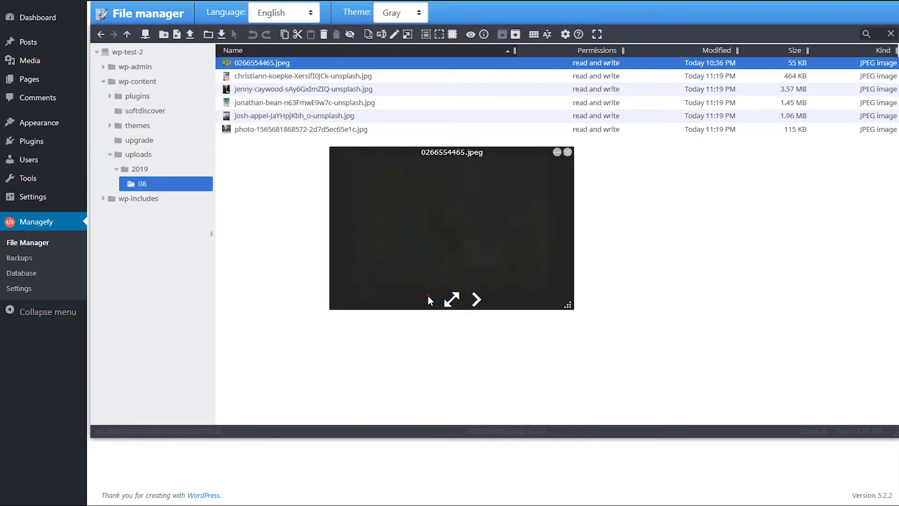
pyautogui.click(566, 153)
pyautogui.click(372, 210)
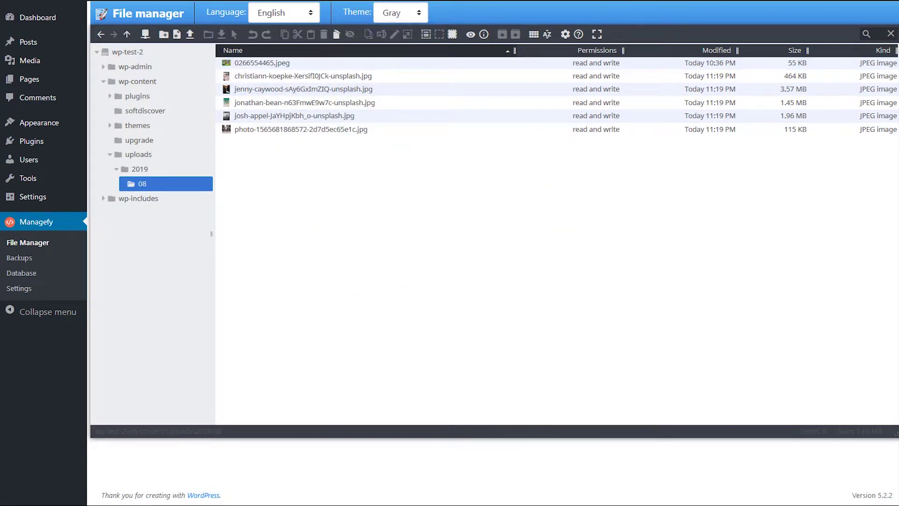
# Upload sample.pdf into the 08 folder, preview it, and close the preview
pyautogui.moveTo(487, 140); pyautogui.dragTo(328, 216)
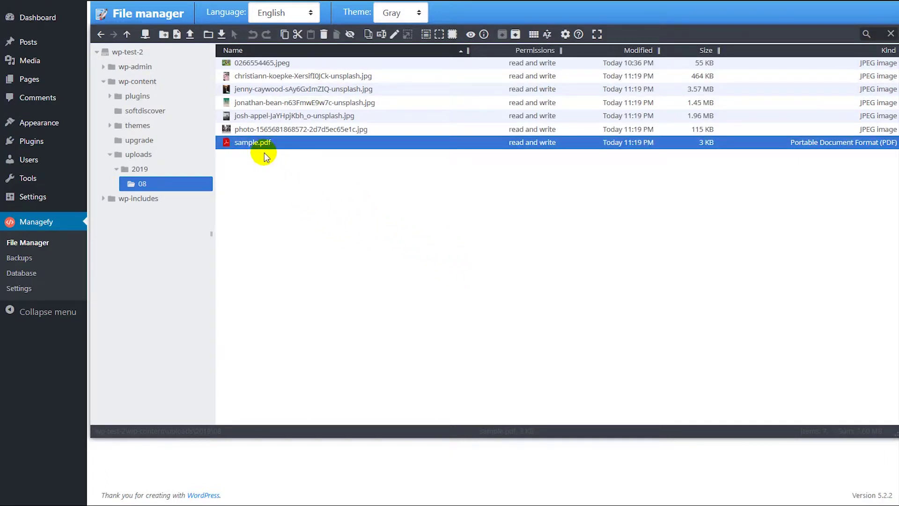
pyautogui.rightClick(253, 146)
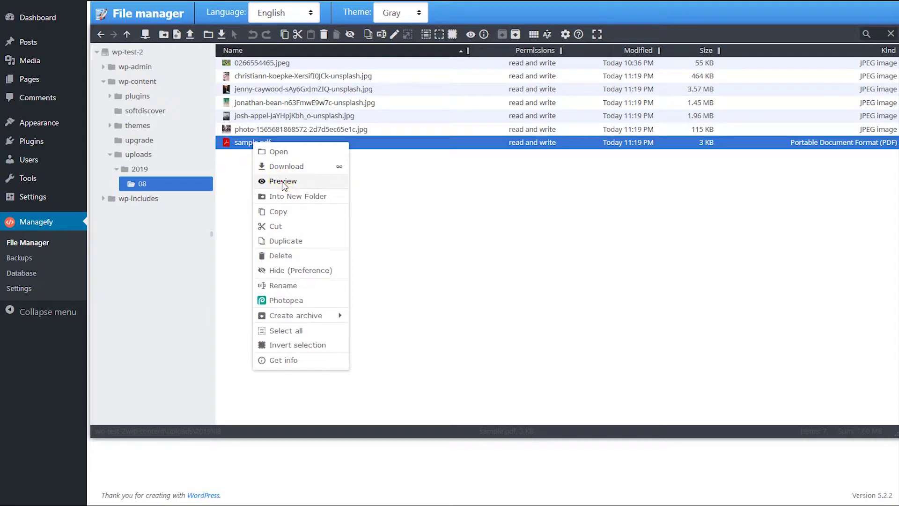
pyautogui.click(281, 182)
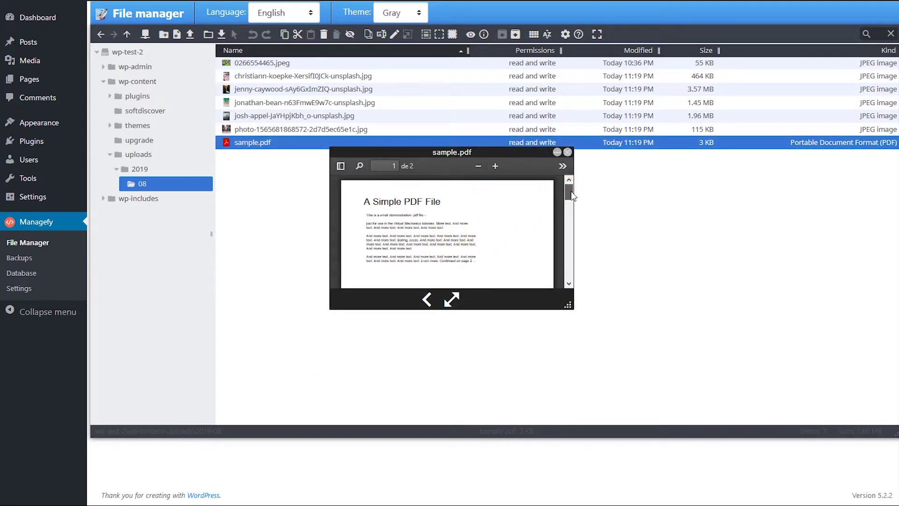
pyautogui.moveTo(572, 191)
pyautogui.mouseDown()
pyautogui.moveTo(575, 284)
pyautogui.moveTo(569, 198)
pyautogui.mouseUp()
pyautogui.click(568, 152)
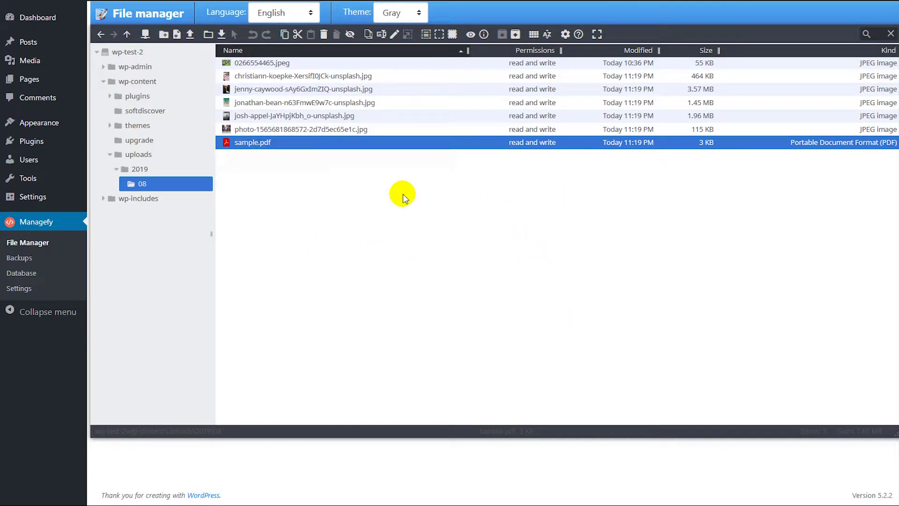
pyautogui.moveTo(302, 176); pyautogui.dragTo(240, 131)
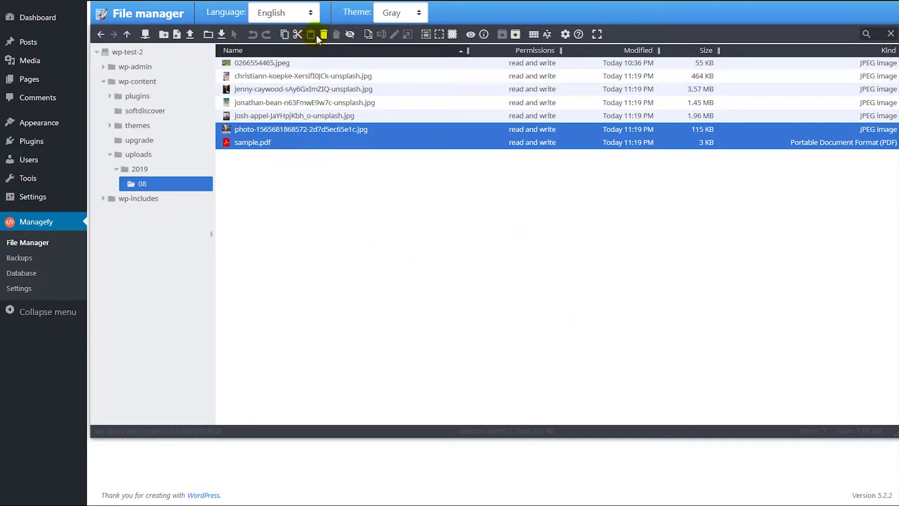
pyautogui.click(323, 34)
pyautogui.click(516, 244)
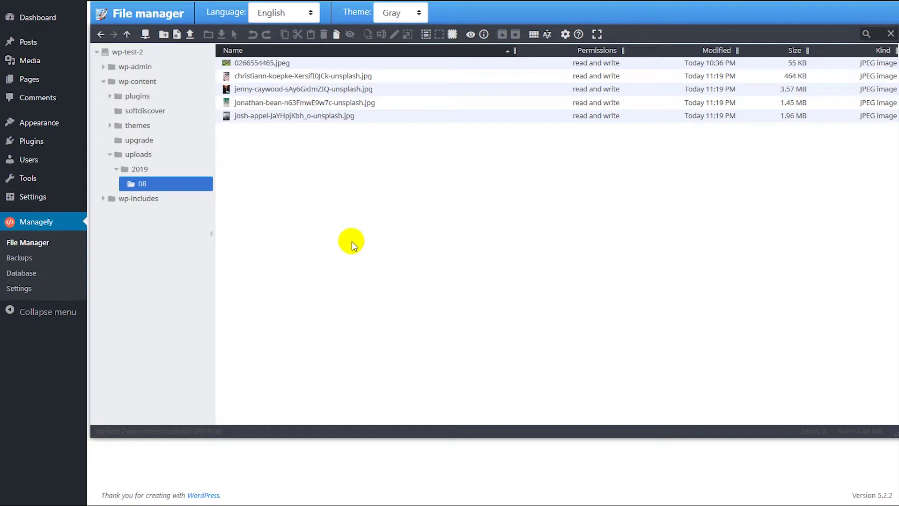
# On the Backups page, toggle plugins, themes, uploads, others and database off, then all back on
pyautogui.click(29, 260)
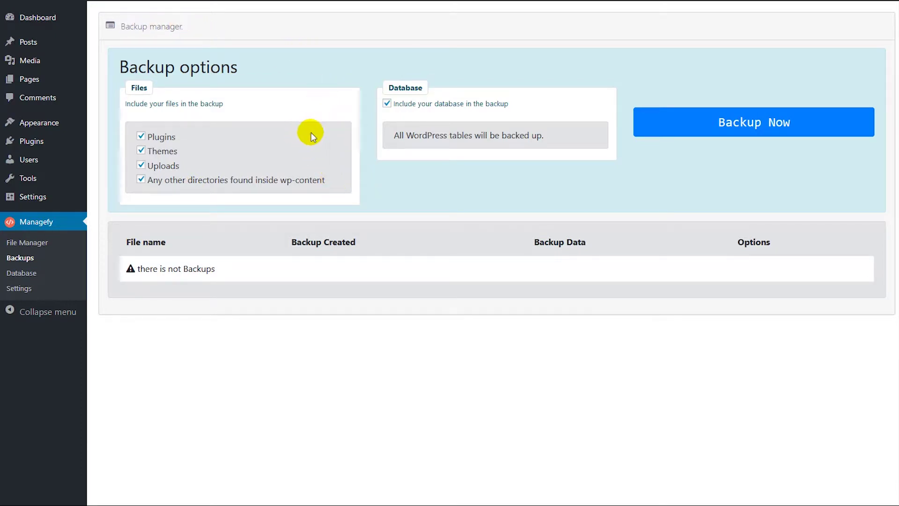
pyautogui.click(141, 136)
pyautogui.click(140, 150)
pyautogui.click(141, 164)
pyautogui.click(141, 180)
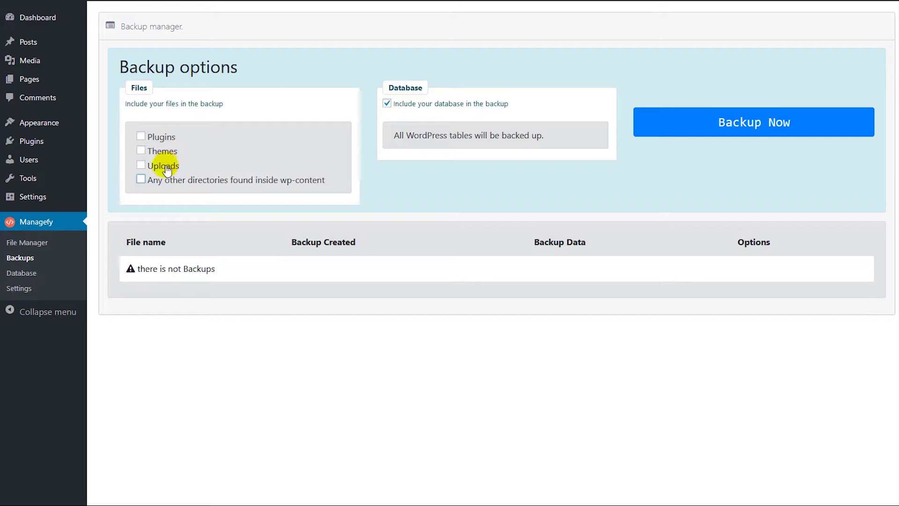
pyautogui.click(387, 104)
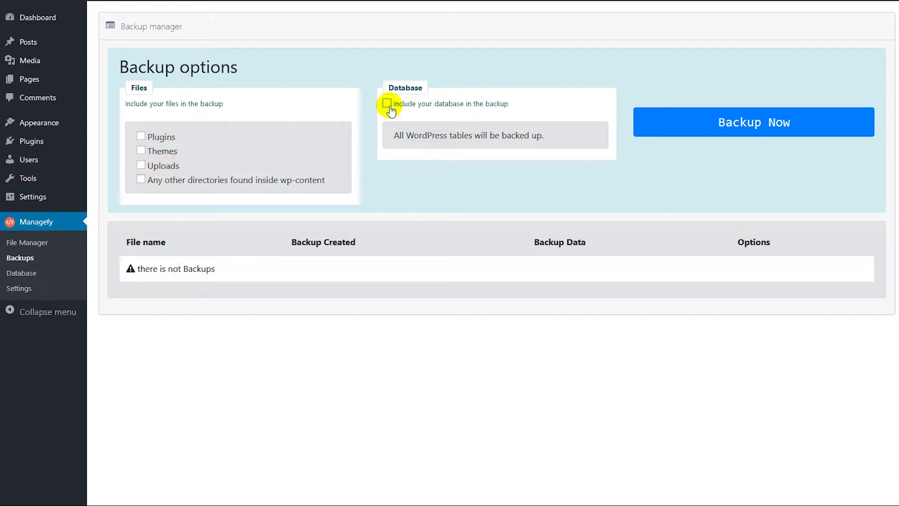
pyautogui.click(387, 103)
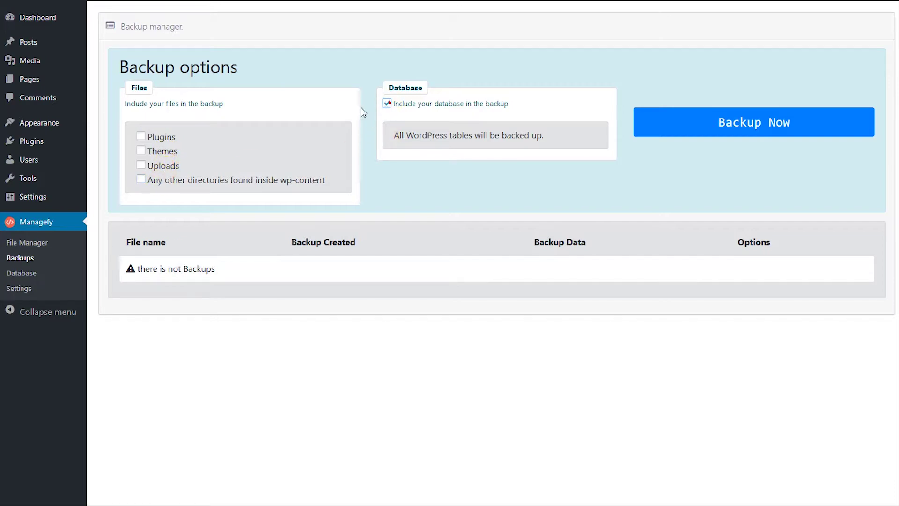
pyautogui.click(141, 180)
pyautogui.click(141, 166)
pyautogui.click(140, 150)
pyautogui.click(141, 136)
pyautogui.click(689, 124)
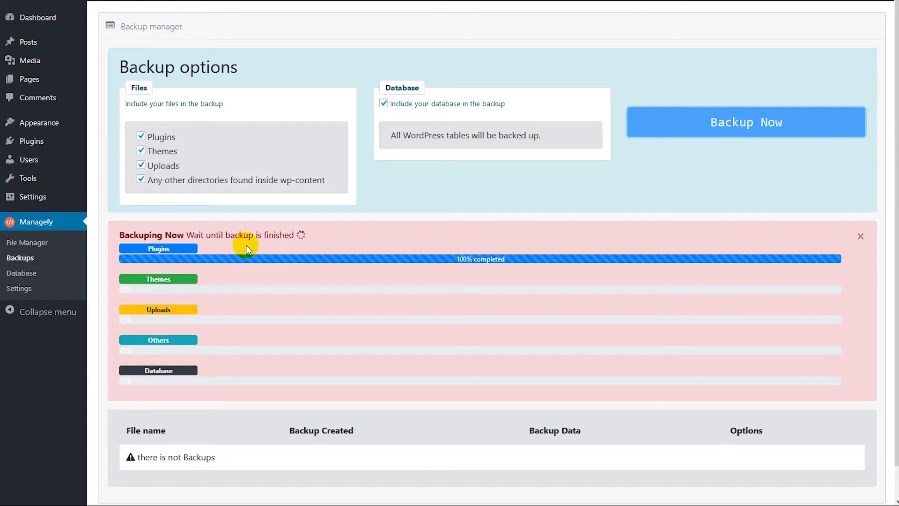
pyautogui.scroll(-1, 417, 238)
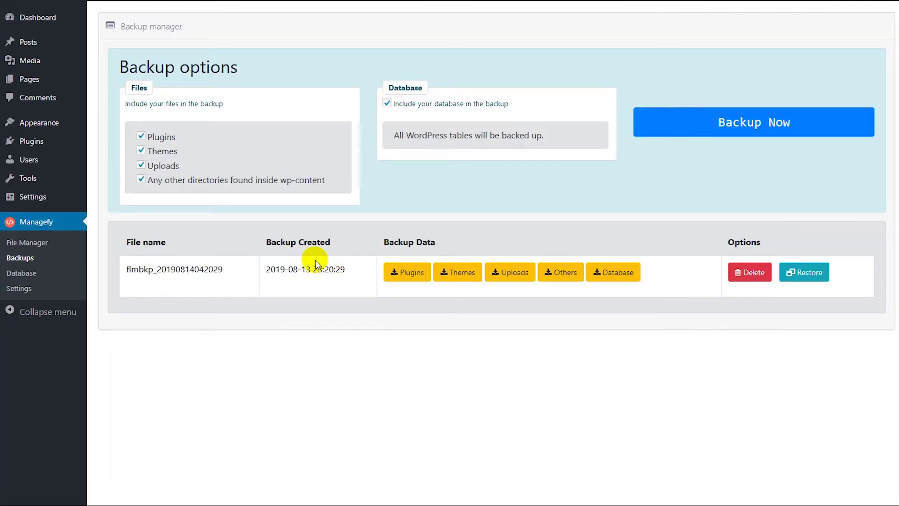
pyautogui.moveTo(253, 225)
pyautogui.mouseDown()
pyautogui.moveTo(707, 302)
pyautogui.moveTo(700, 305)
pyautogui.mouseUp()
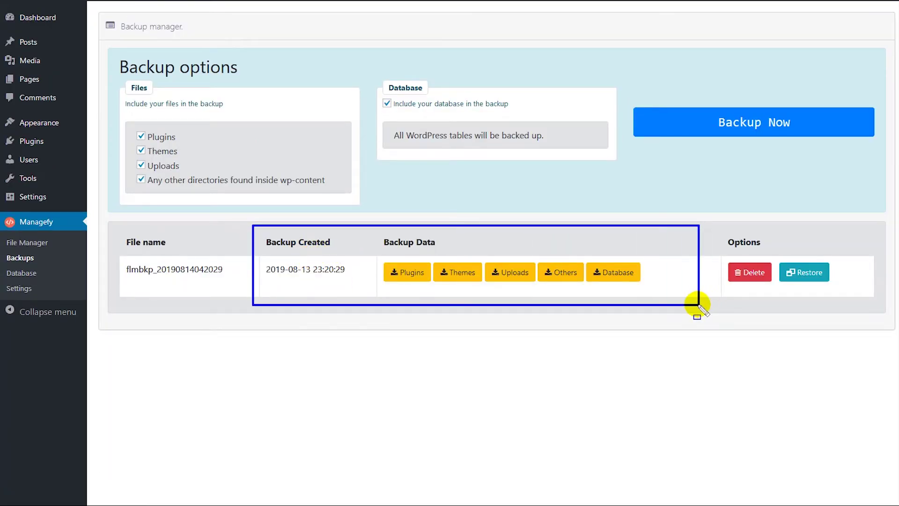
pyautogui.click(407, 276)
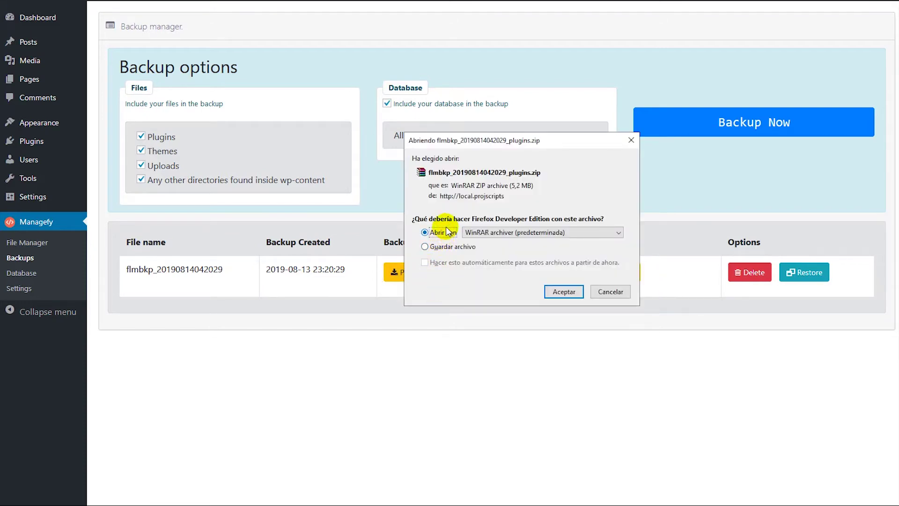
pyautogui.click(618, 292)
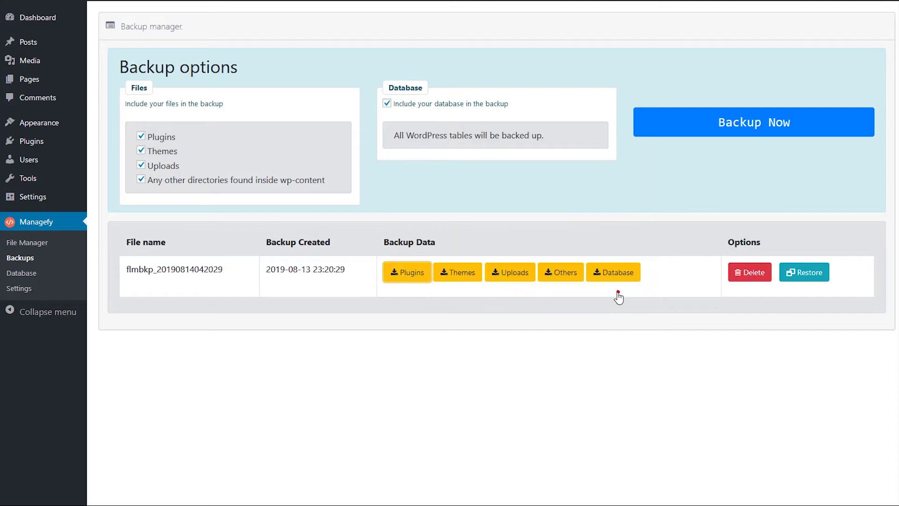
pyautogui.click(468, 344)
pyautogui.click(802, 273)
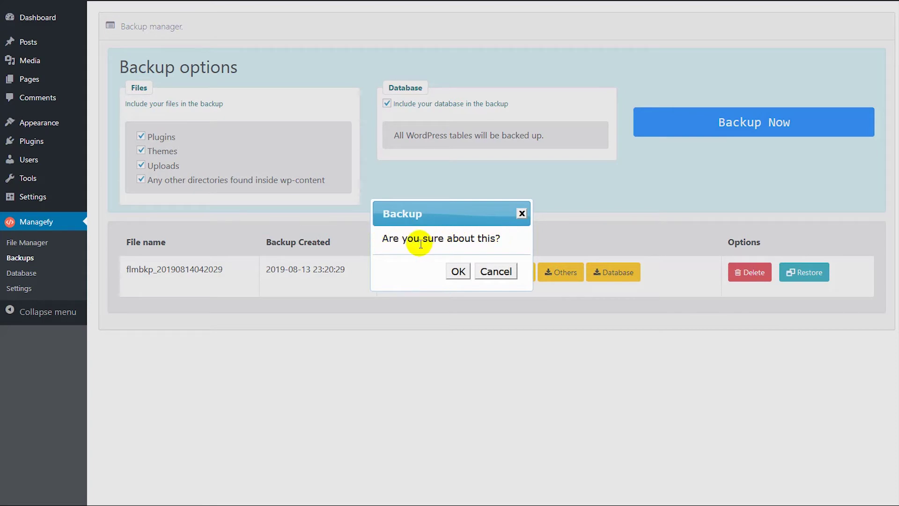
pyautogui.click(496, 271)
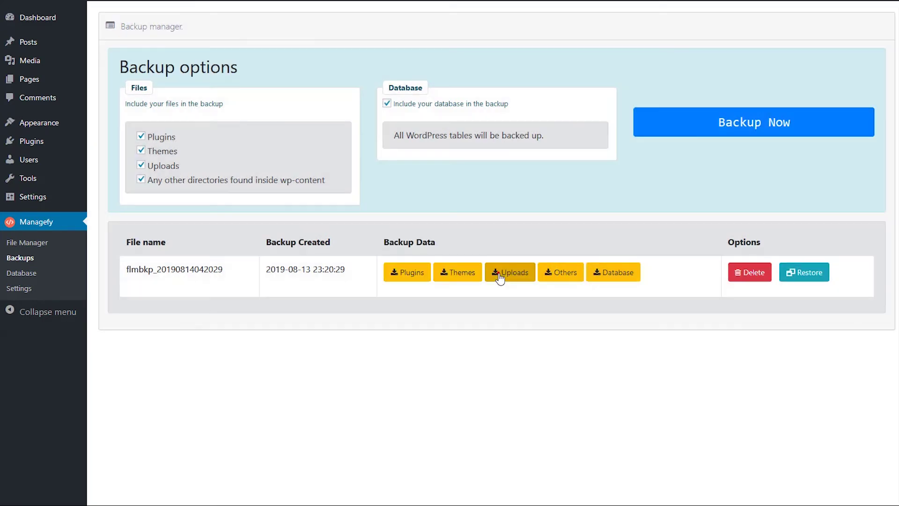
pyautogui.click(524, 308)
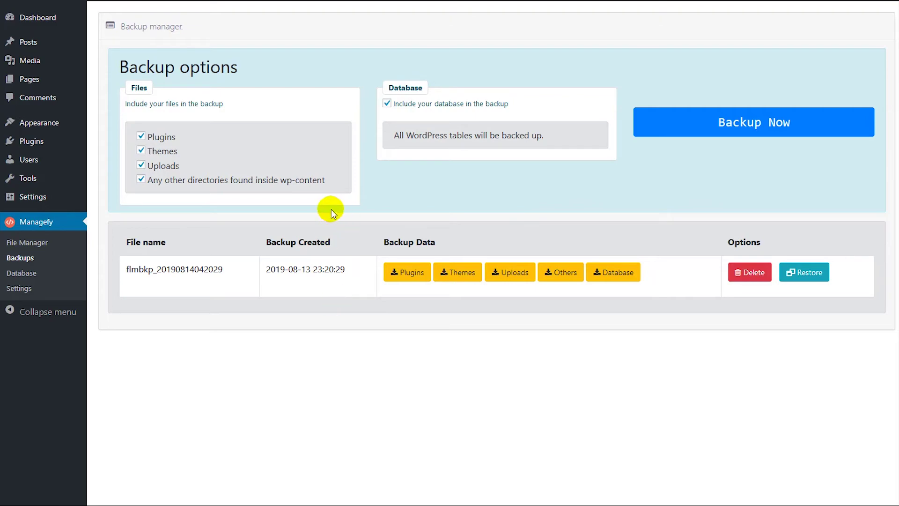
# Review the 14 tables' records and storage on the Database page, then open Settings
pyautogui.click(22, 273)
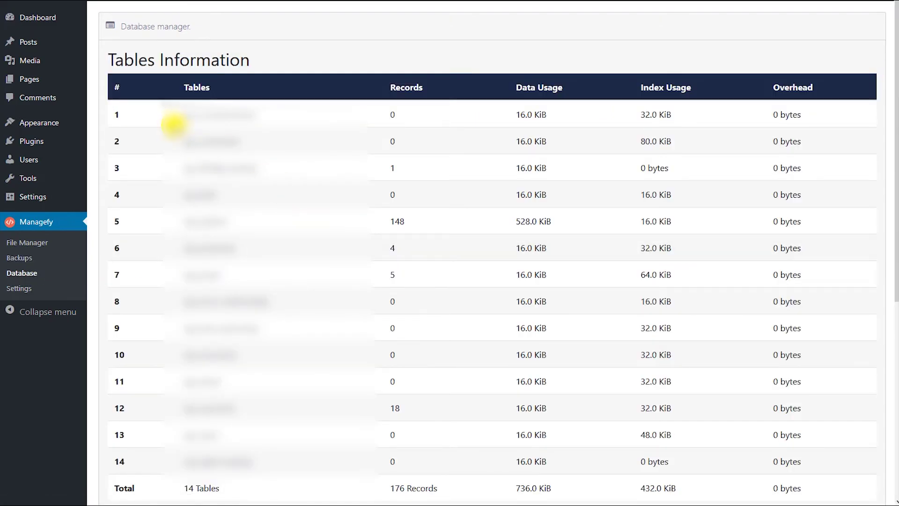
pyautogui.moveTo(171, 115); pyautogui.dragTo(358, 194)
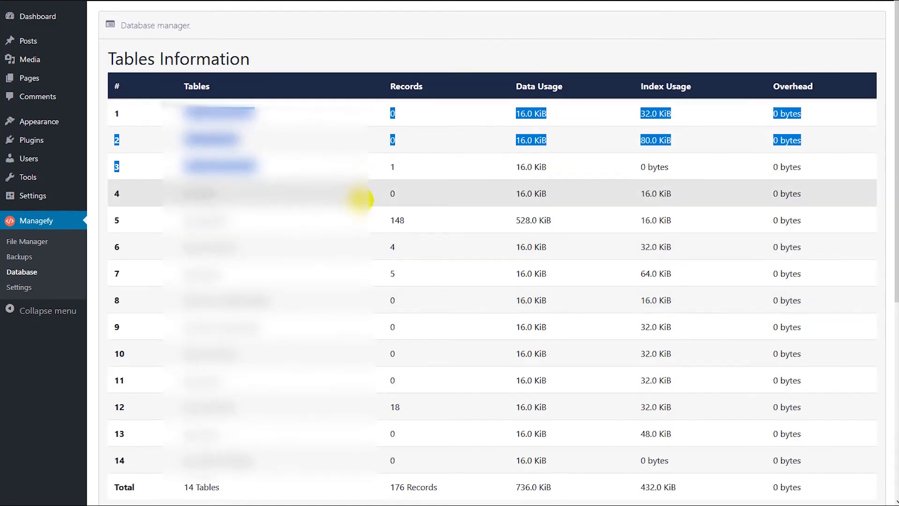
pyautogui.scroll(-5, 370, 218)
pyautogui.scroll(-1, 370, 215)
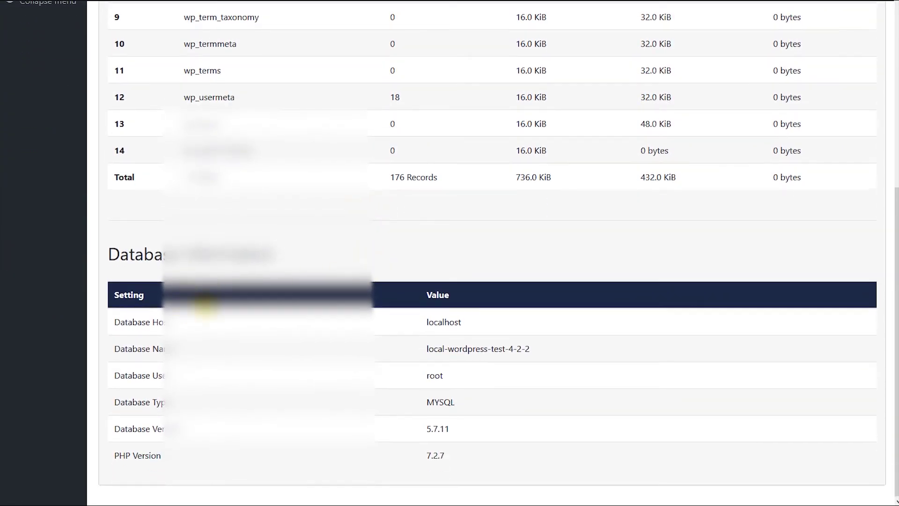
pyautogui.scroll(6, 340, 365)
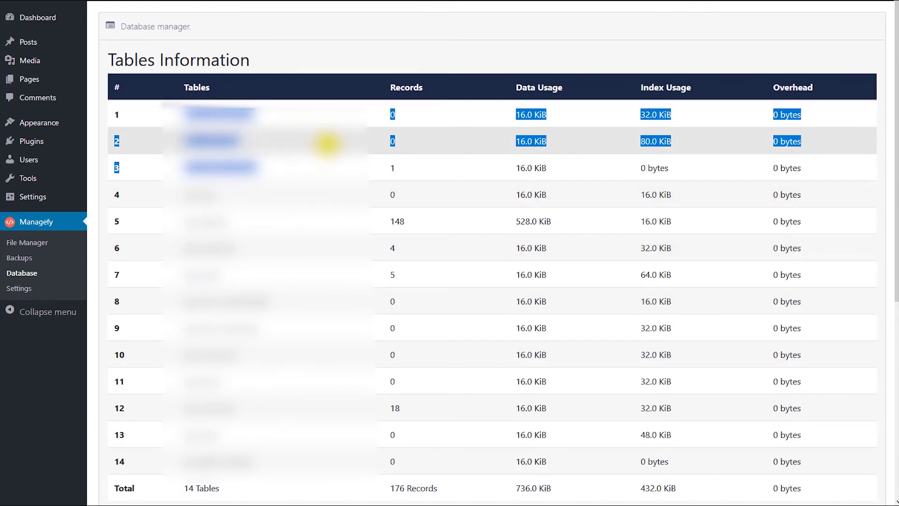
pyautogui.click(24, 289)
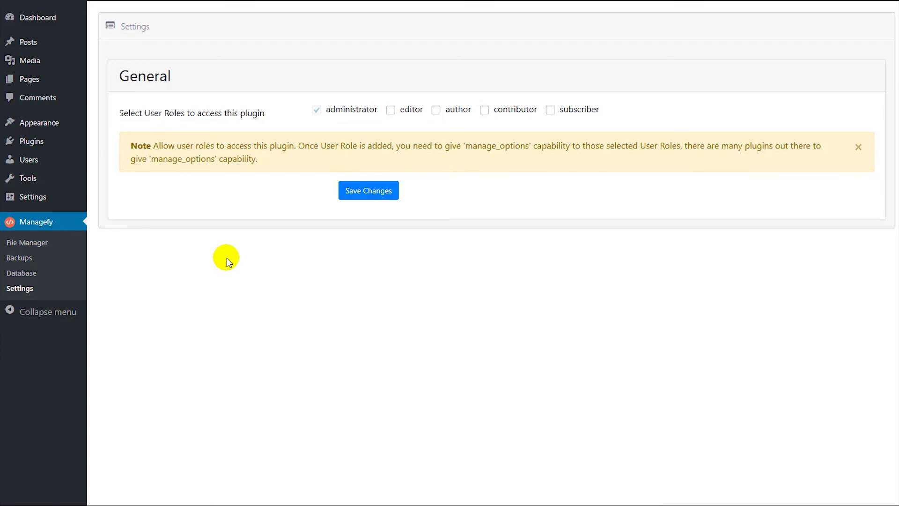